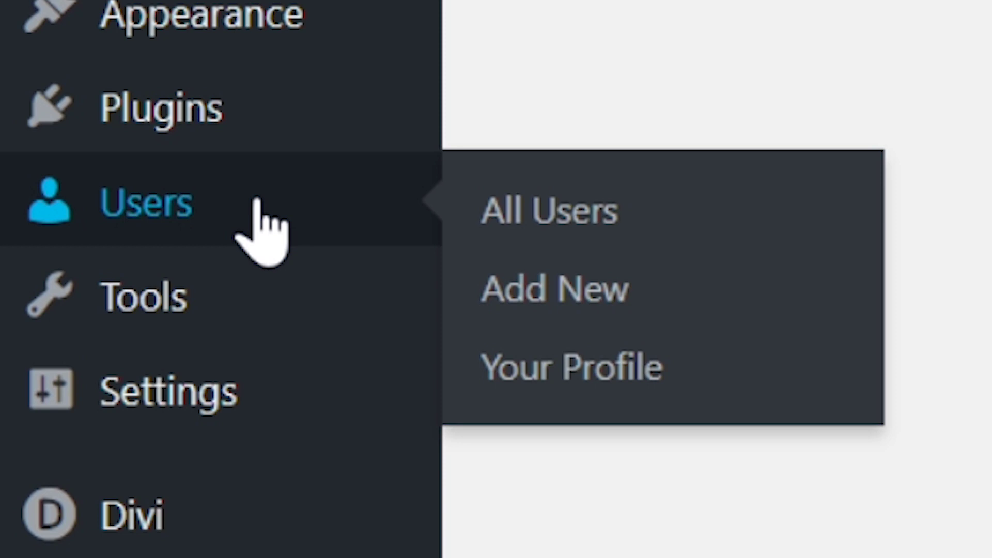
Step: Open the All Users list from the Users menu in the WordPress admin
{"action": "left_click", "coordinate": [77, 353]}
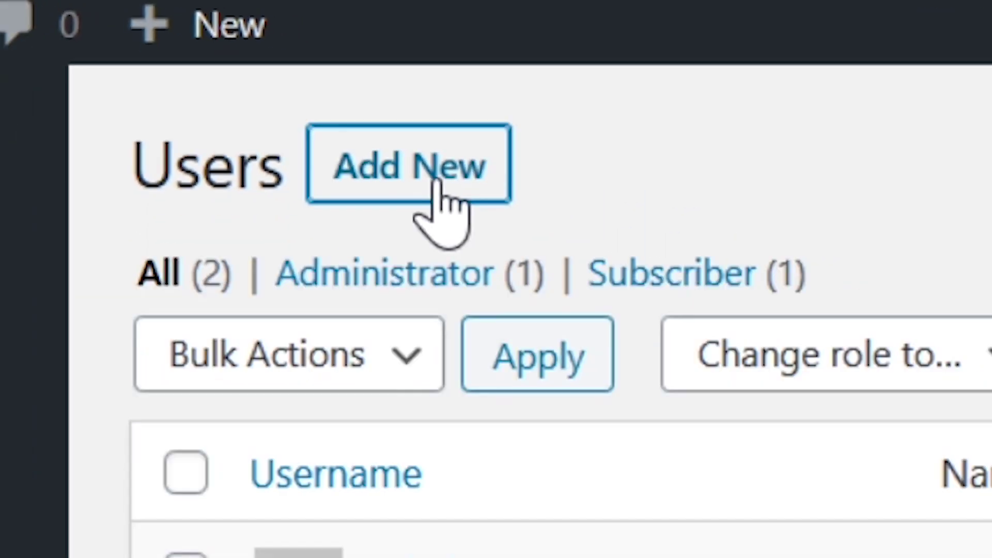
Step: Add the user bob (Bob Jones) with the Author role
{"action": "left_click", "coordinate": [237, 57]}
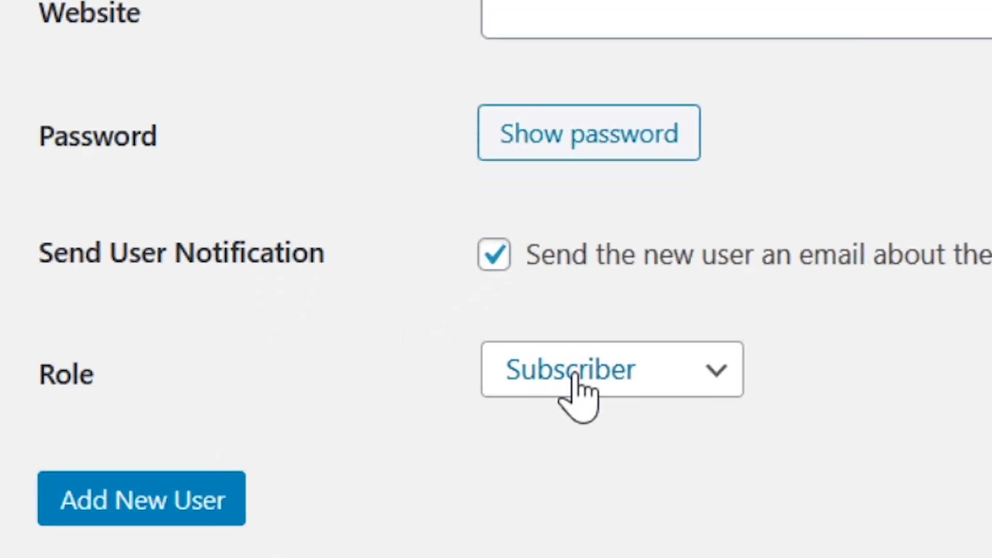
{"action": "left_click", "coordinate": [365, 481]}
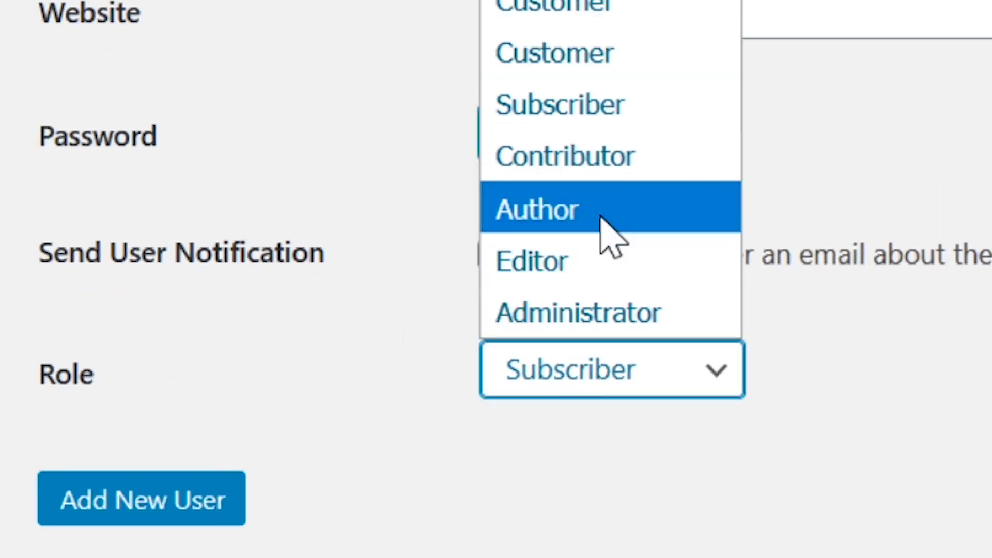
{"action": "left_click", "coordinate": [605, 222]}
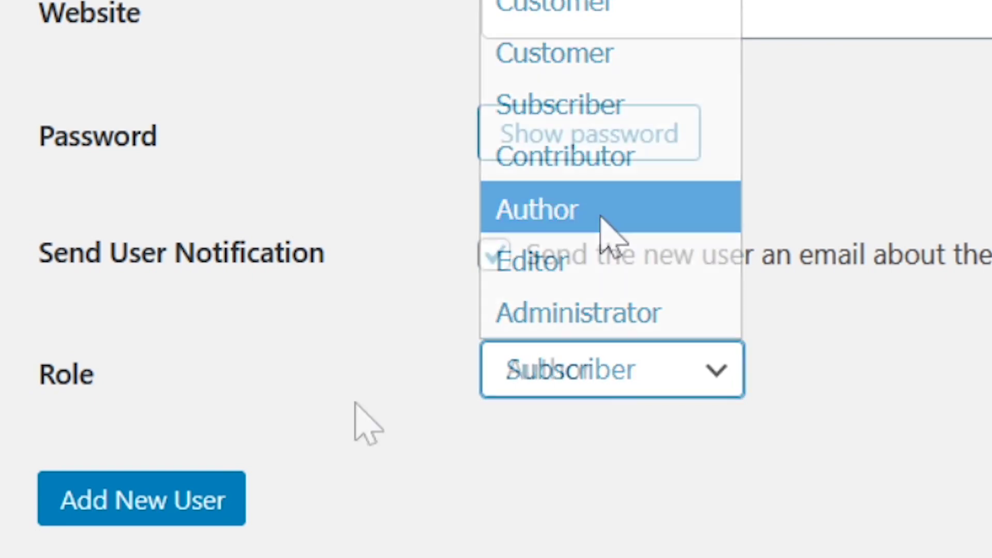
{"action": "left_click", "coordinate": [213, 509]}
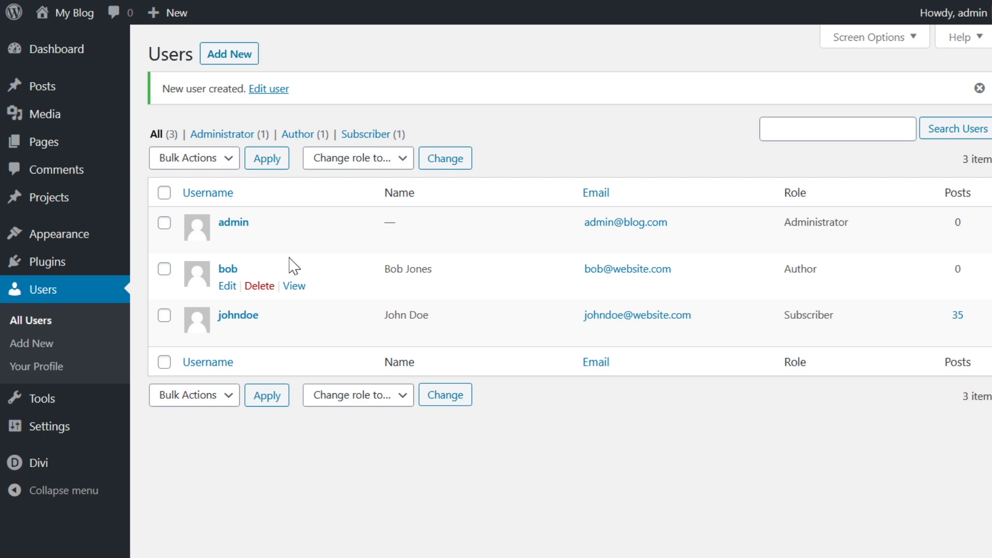
{"action": "mouse_move", "coordinate": [348, 256]}
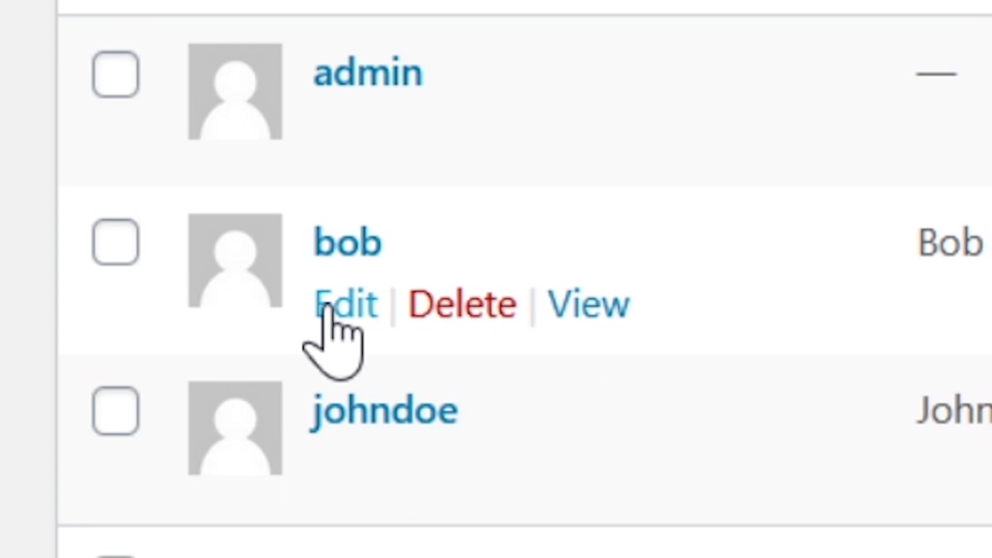
{"action": "left_click", "coordinate": [326, 306]}
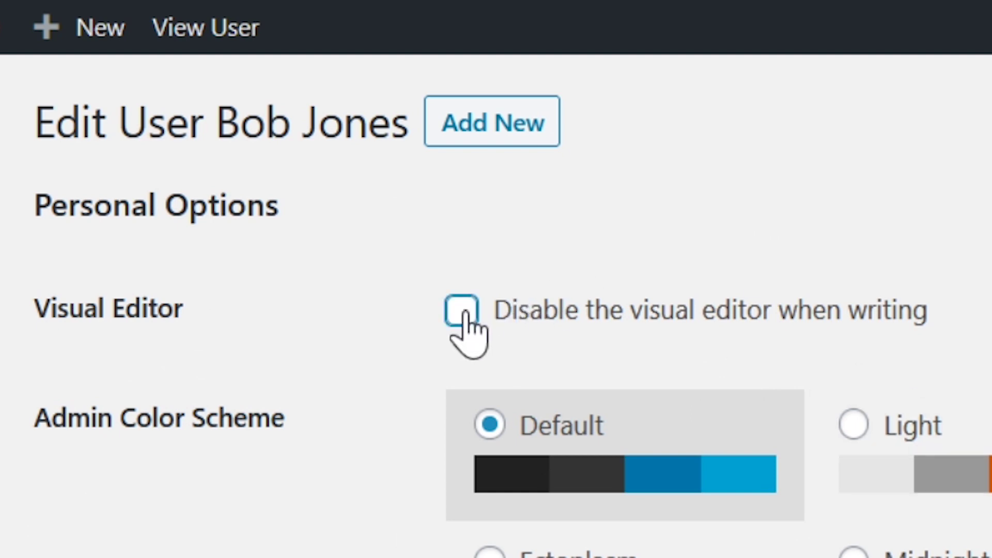
{"action": "left_click", "coordinate": [464, 312]}
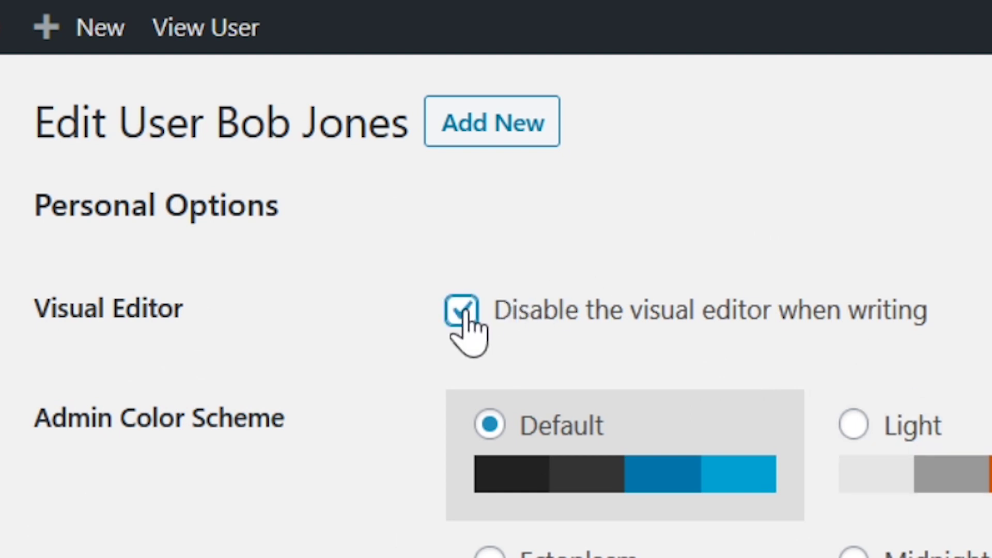
{"action": "scroll", "coordinate": [248, 362], "scroll_direction": "down", "scroll_amount": 8}
{"action": "scroll", "coordinate": [586, 201], "scroll_direction": "down", "scroll_amount": 2}
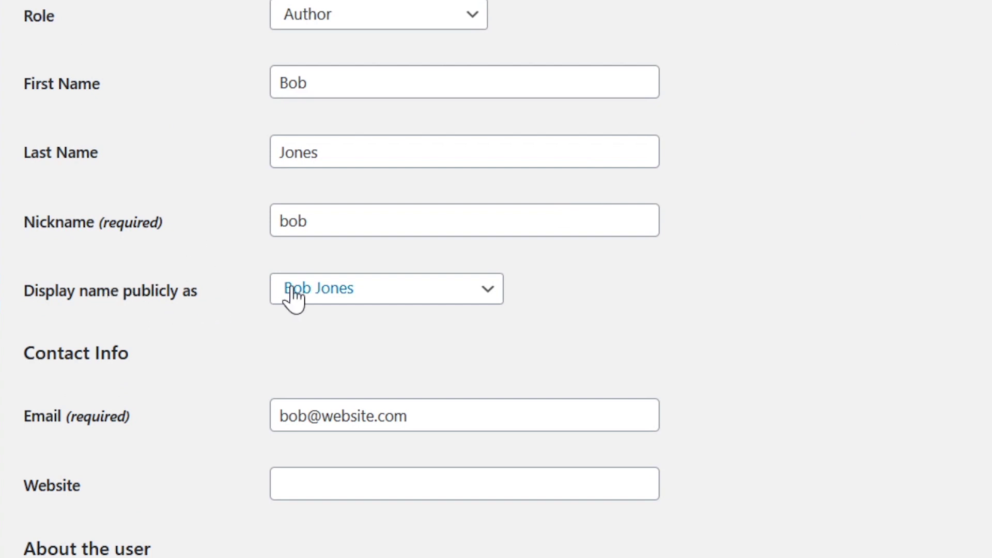
{"action": "left_click", "coordinate": [305, 300]}
{"action": "left_click", "coordinate": [842, 336]}
{"action": "scroll", "coordinate": [842, 337], "scroll_direction": "down", "scroll_amount": 5}
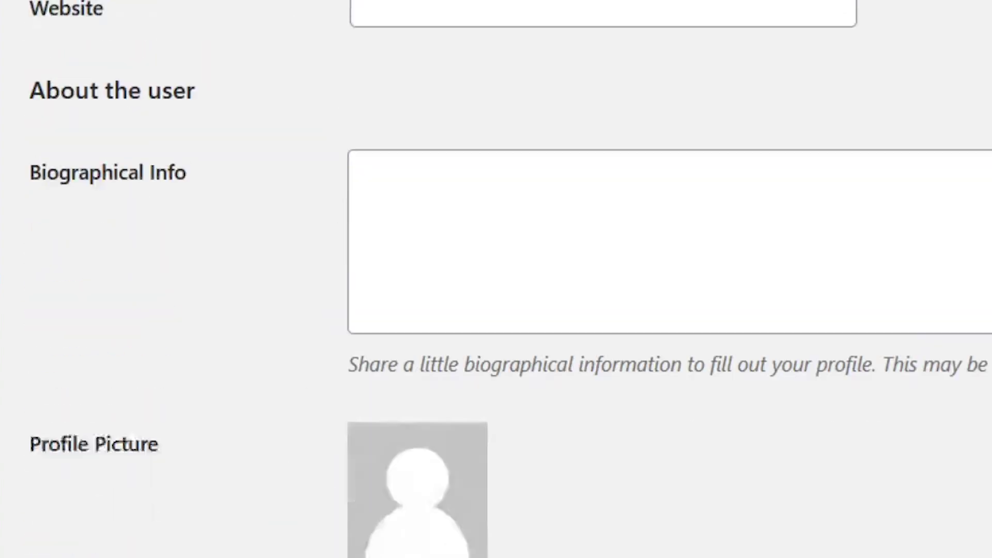
{"action": "scroll", "coordinate": [842, 337], "scroll_direction": "down", "scroll_amount": 3}
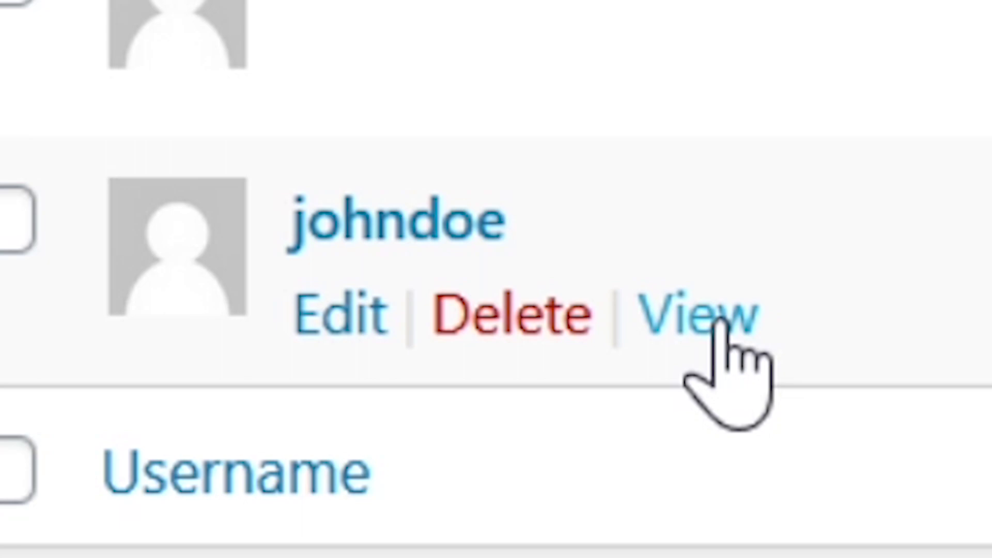
Step: View the other user's author archive page
{"action": "left_click", "coordinate": [718, 321]}
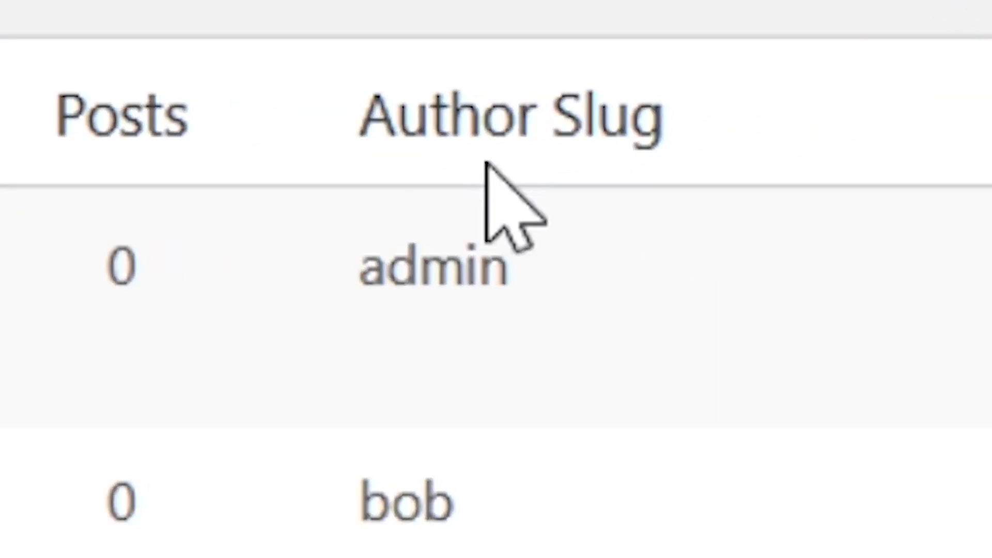
{"action": "left_click_drag", "start_coordinate": [704, 129], "coordinate": [284, 122]}
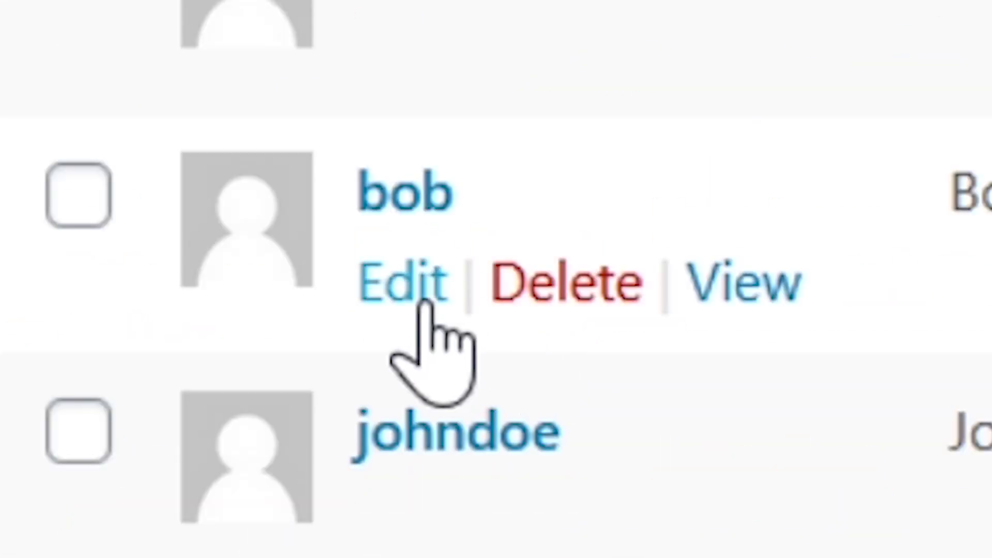
{"action": "left_click", "coordinate": [426, 304]}
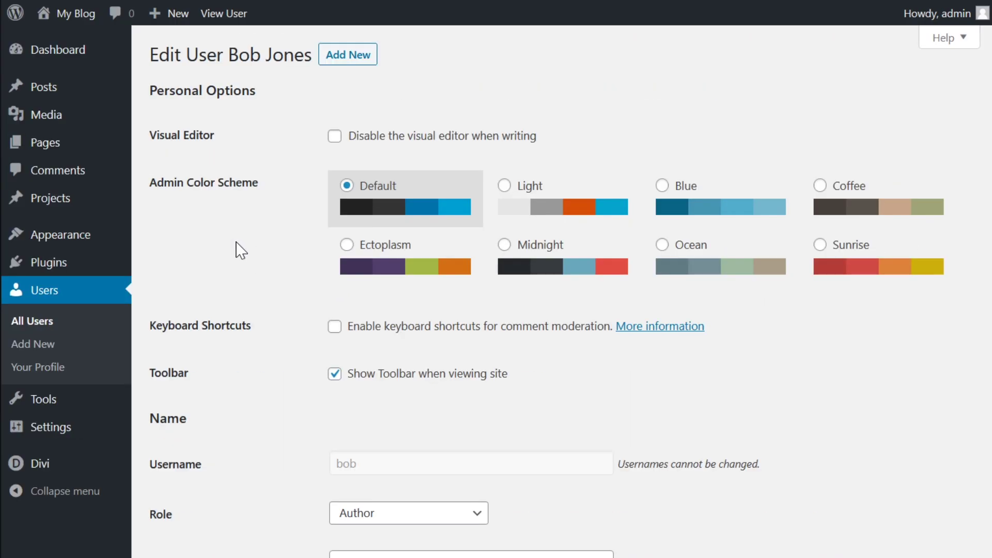
{"action": "scroll", "coordinate": [760, 432], "scroll_direction": "down", "scroll_amount": 5}
{"action": "scroll", "coordinate": [762, 445], "scroll_direction": "down", "scroll_amount": 10}
{"action": "scroll", "coordinate": [766, 451], "scroll_direction": "down", "scroll_amount": 1}
{"action": "scroll", "coordinate": [766, 451], "scroll_direction": "down", "scroll_amount": 1}
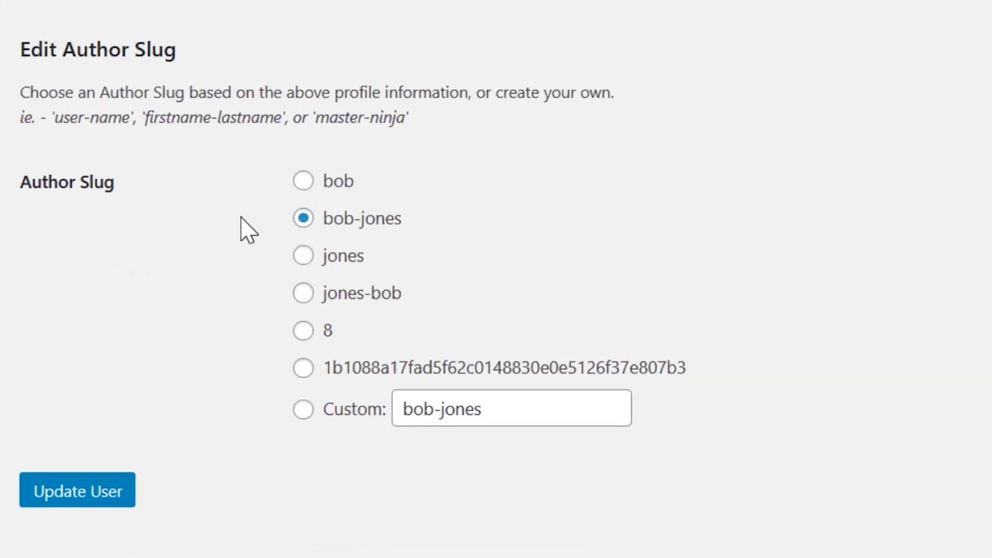
{"action": "left_click", "coordinate": [304, 409]}
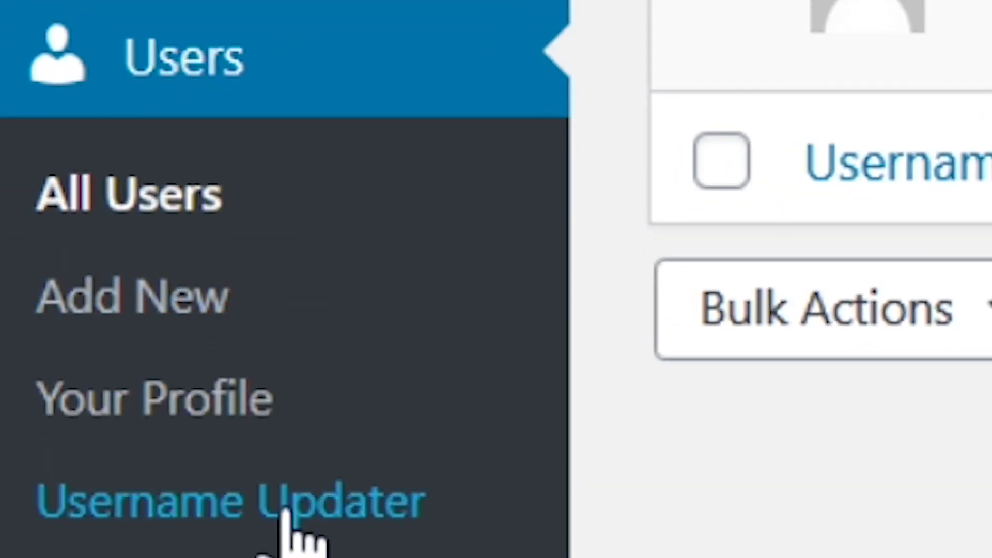
Step: Open the Username Updater form for bob and focus the New Username field
{"action": "left_click", "coordinate": [283, 515]}
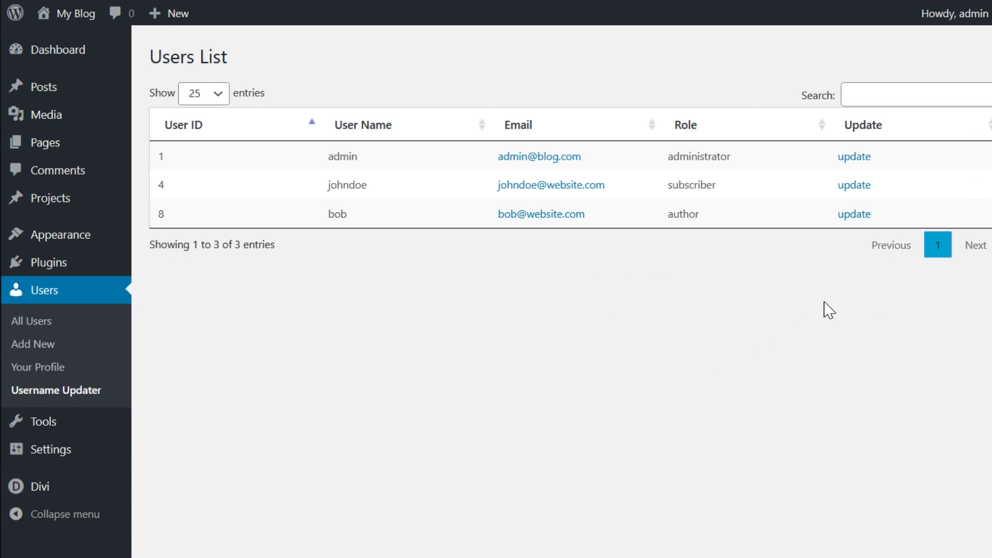
{"action": "left_click", "coordinate": [855, 215]}
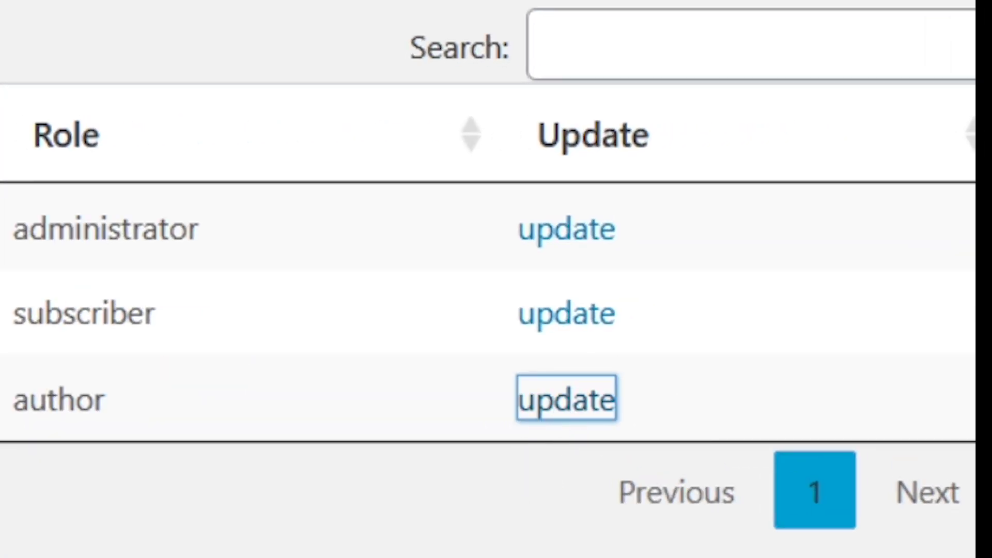
{"action": "left_click", "coordinate": [392, 149]}
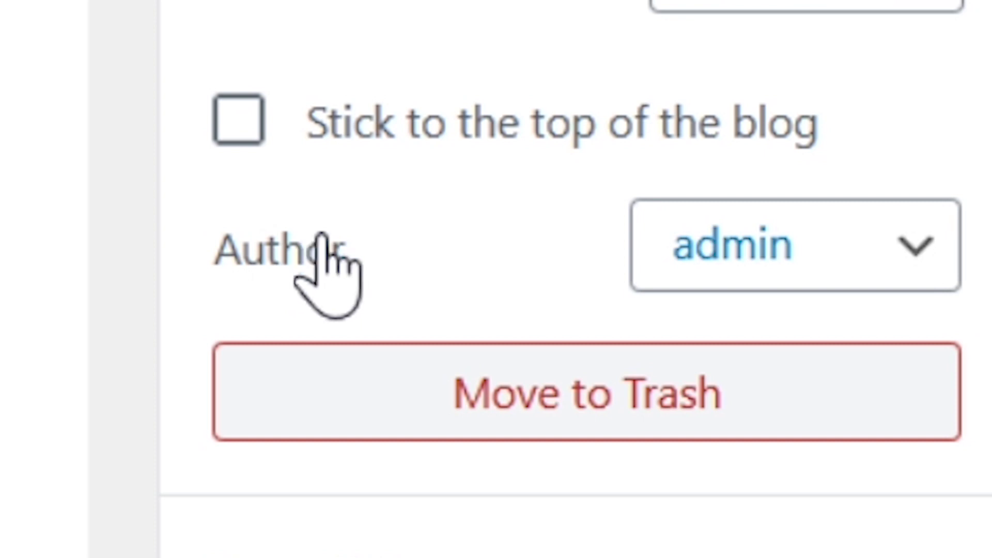
Step: Make Bob Jones the author of 'Markup: HTML Tags and Formatting' and update the post
{"action": "left_click", "coordinate": [860, 230]}
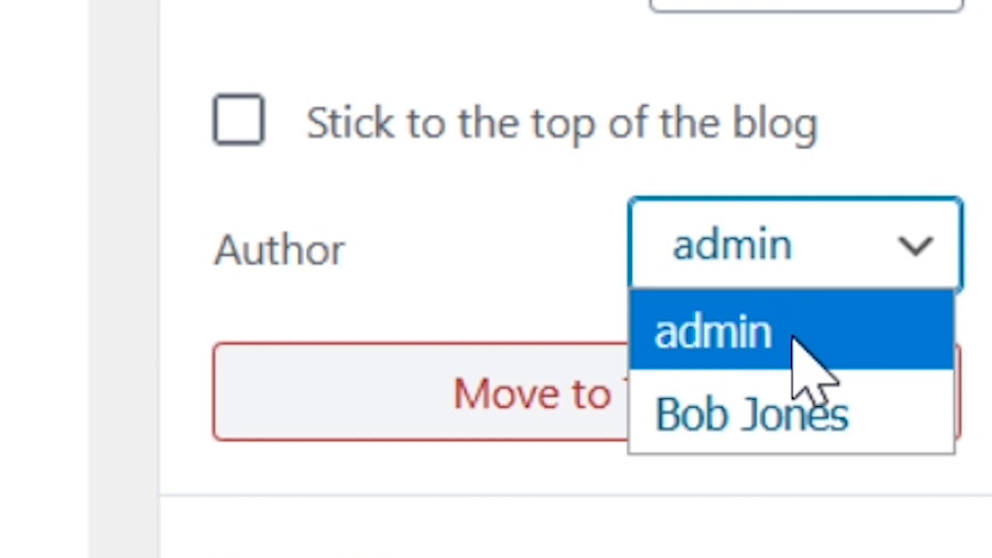
{"action": "left_click", "coordinate": [716, 409]}
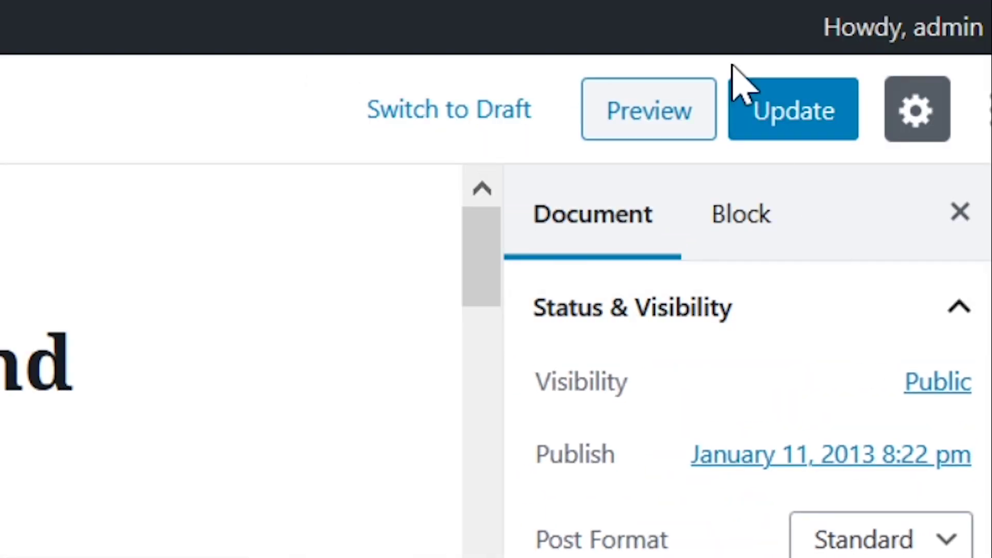
{"action": "left_click", "coordinate": [775, 107]}
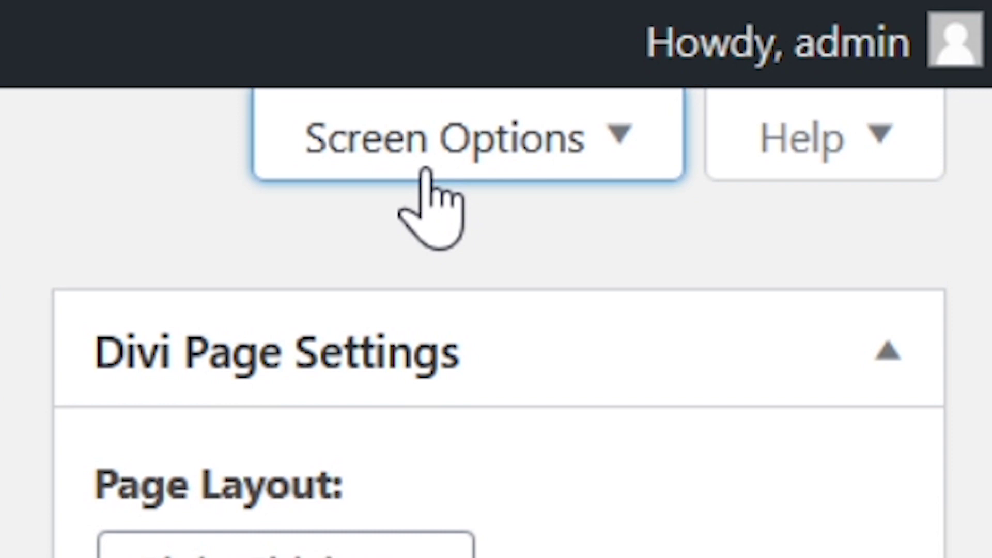
Step: Enable the Author box in Screen Options, set the author to admin, and update
{"action": "left_click", "coordinate": [426, 171]}
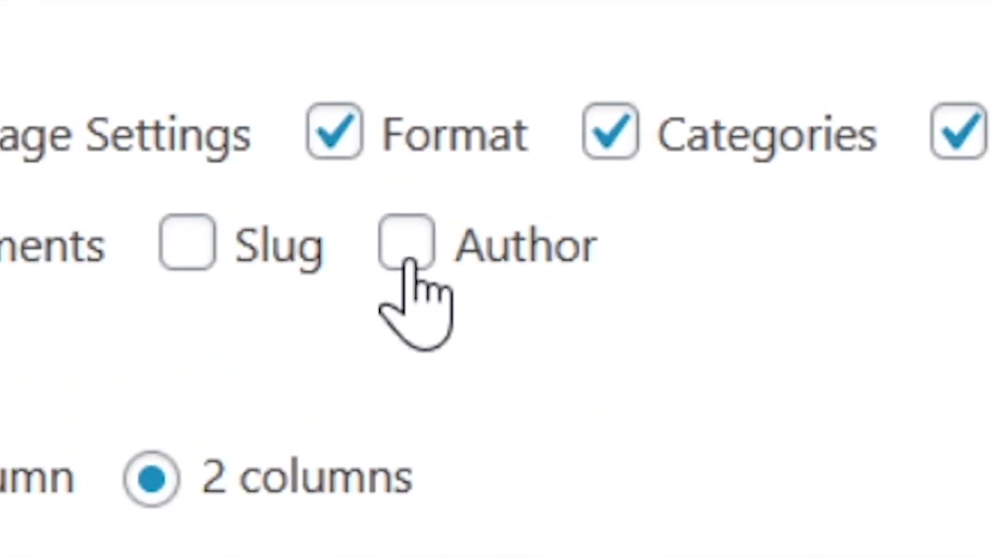
{"action": "left_click", "coordinate": [407, 253]}
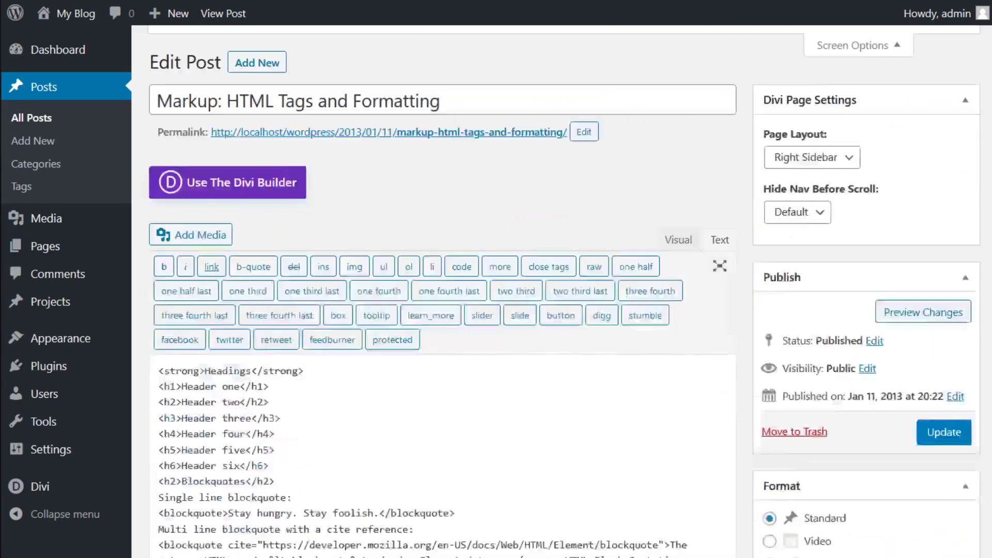
{"action": "scroll", "coordinate": [442, 290], "scroll_direction": "down", "scroll_amount": 5}
{"action": "scroll", "coordinate": [442, 289], "scroll_direction": "down", "scroll_amount": 5}
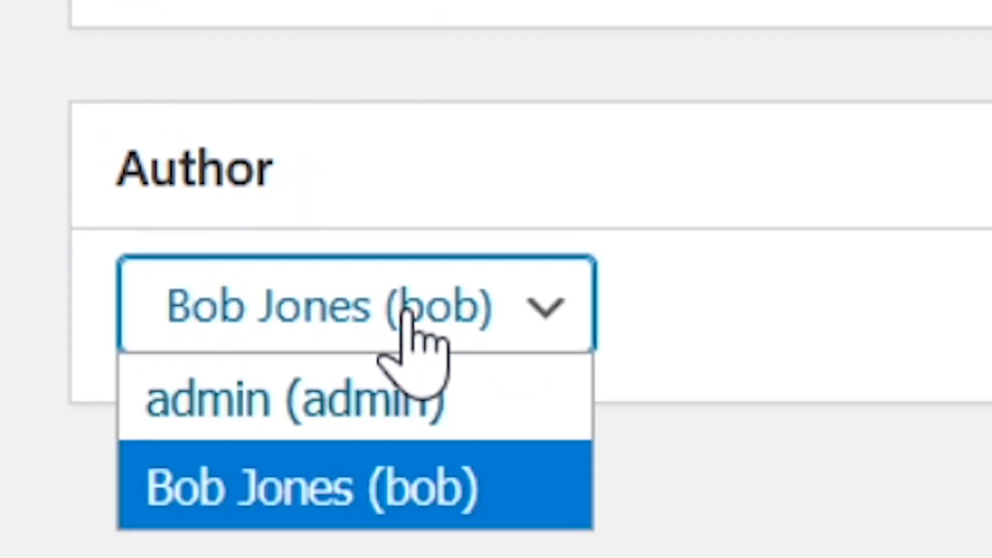
{"action": "left_click", "coordinate": [382, 377]}
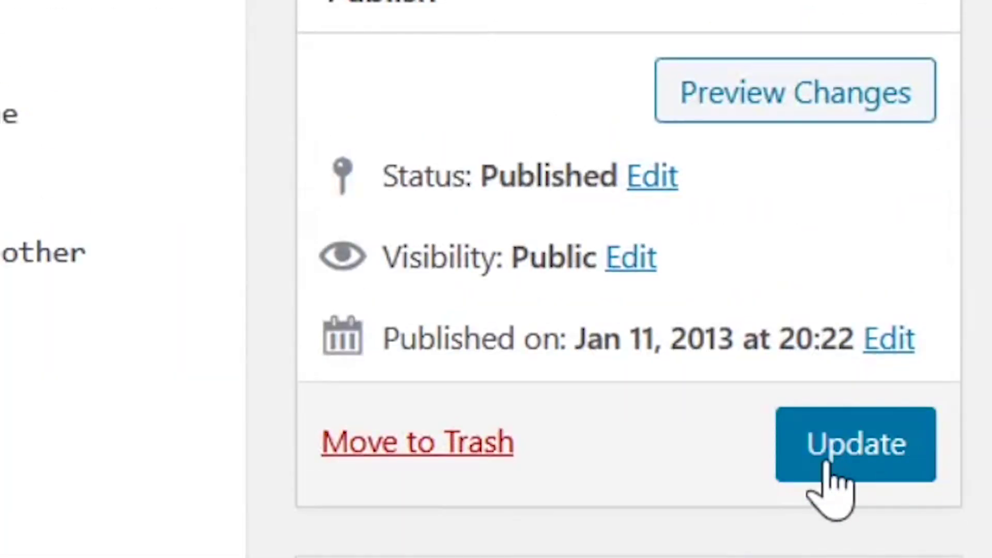
{"action": "left_click", "coordinate": [830, 468]}
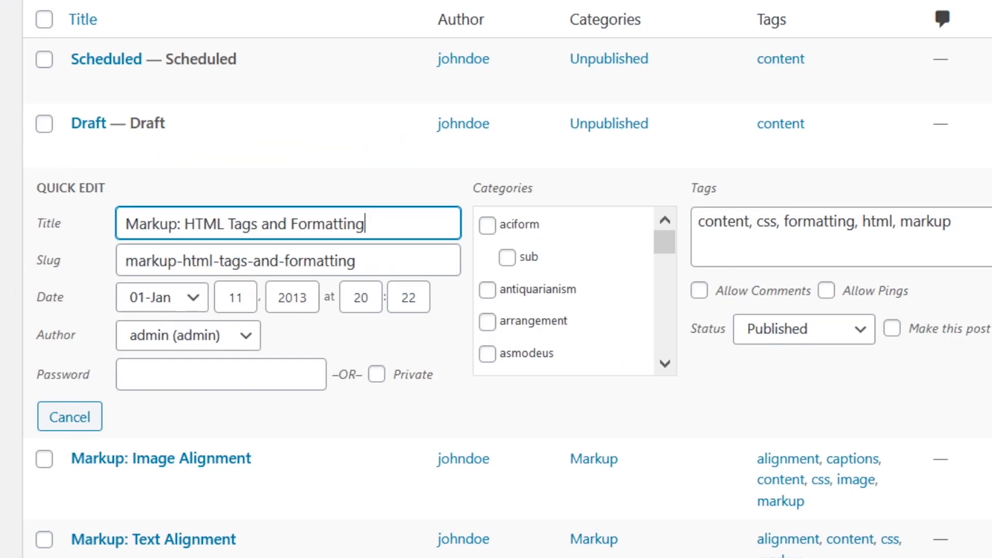
Step: Quick Edit 'Markup: HTML Tags and Formatting' to make Bob Jones (bob) its author
{"action": "left_click", "coordinate": [149, 345]}
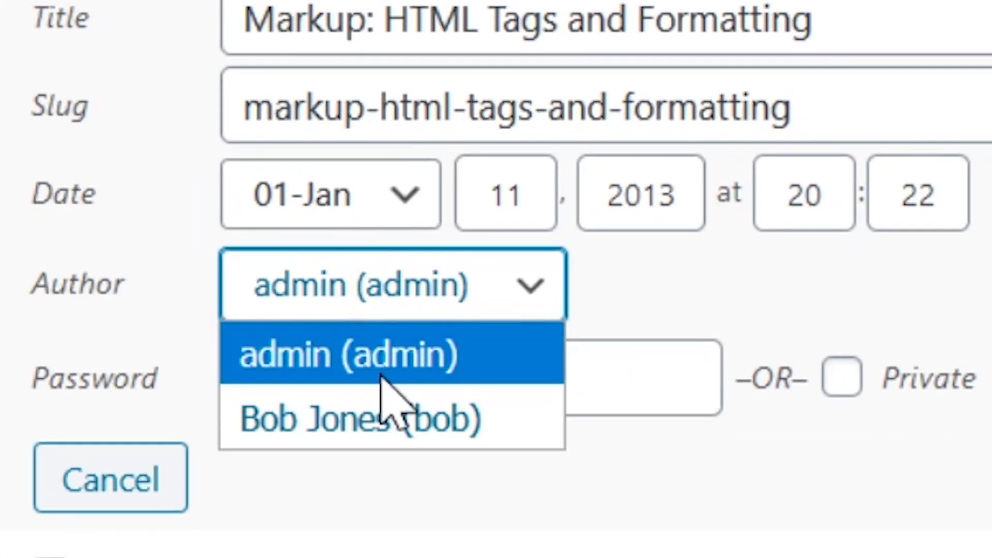
{"action": "left_click", "coordinate": [355, 405]}
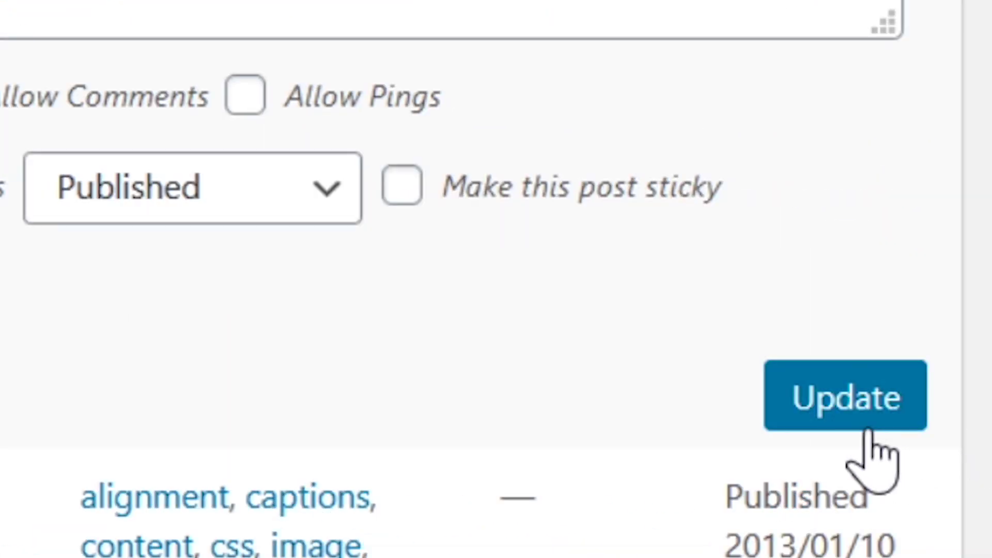
{"action": "left_click", "coordinate": [855, 414]}
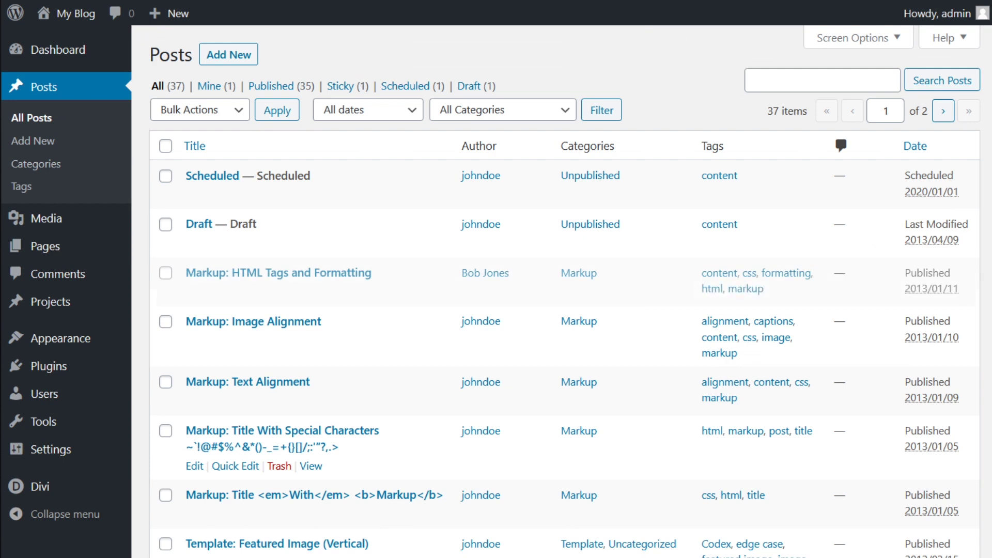
Step: Select the Image Alignment, Text Alignment and two Markup title posts
{"action": "left_click", "coordinate": [140, 368]}
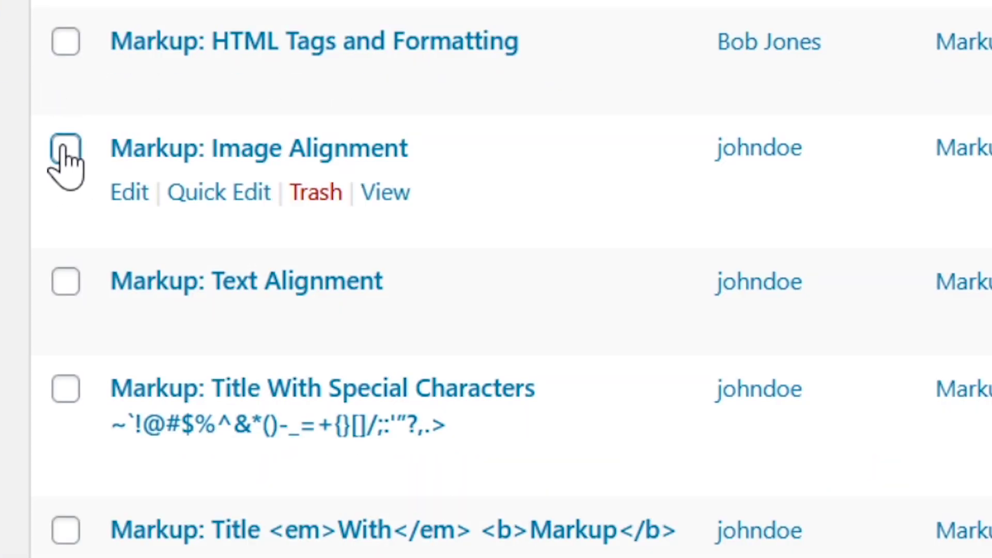
{"action": "left_click", "coordinate": [66, 149]}
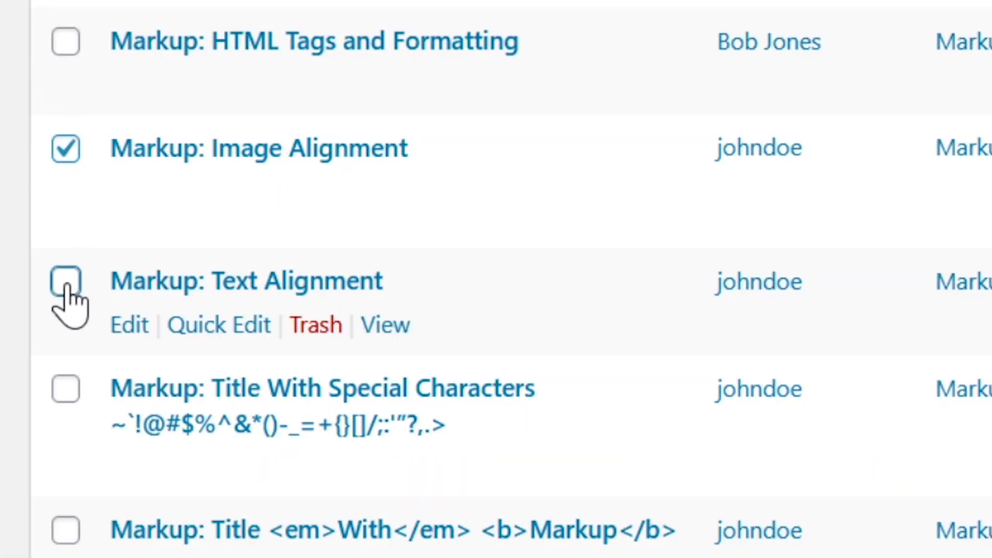
{"action": "left_click", "coordinate": [66, 281]}
{"action": "left_click", "coordinate": [66, 388]}
{"action": "left_click", "coordinate": [66, 531]}
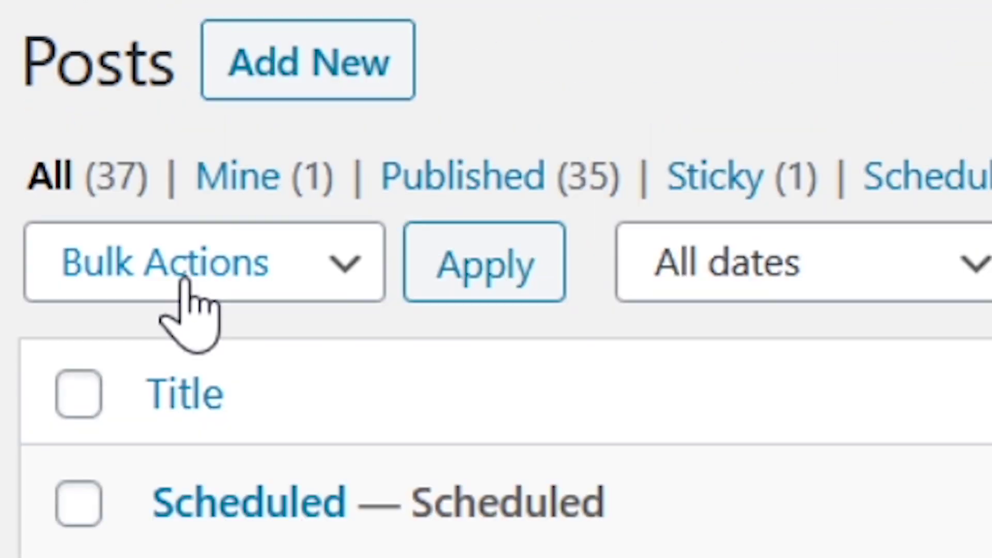
Step: Bulk edit the four selected posts to make Bob Jones (bob) their author
{"action": "left_click", "coordinate": [184, 280]}
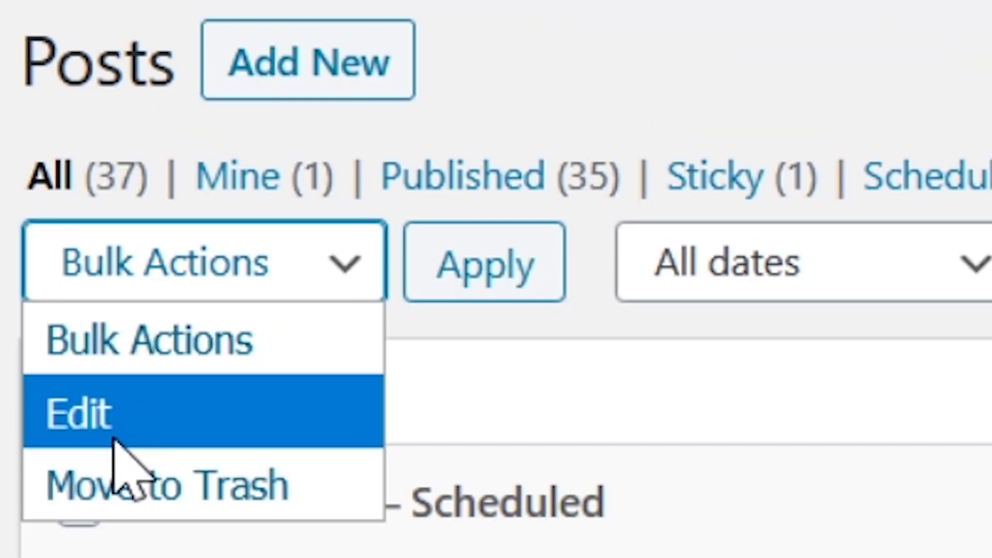
{"action": "left_click", "coordinate": [114, 438]}
{"action": "left_click", "coordinate": [449, 297]}
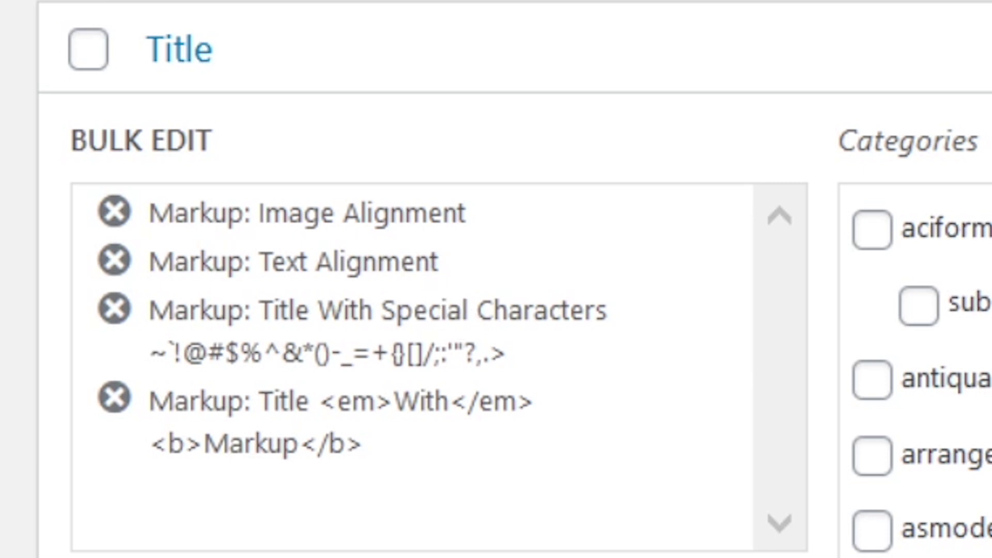
{"action": "left_click", "coordinate": [470, 252]}
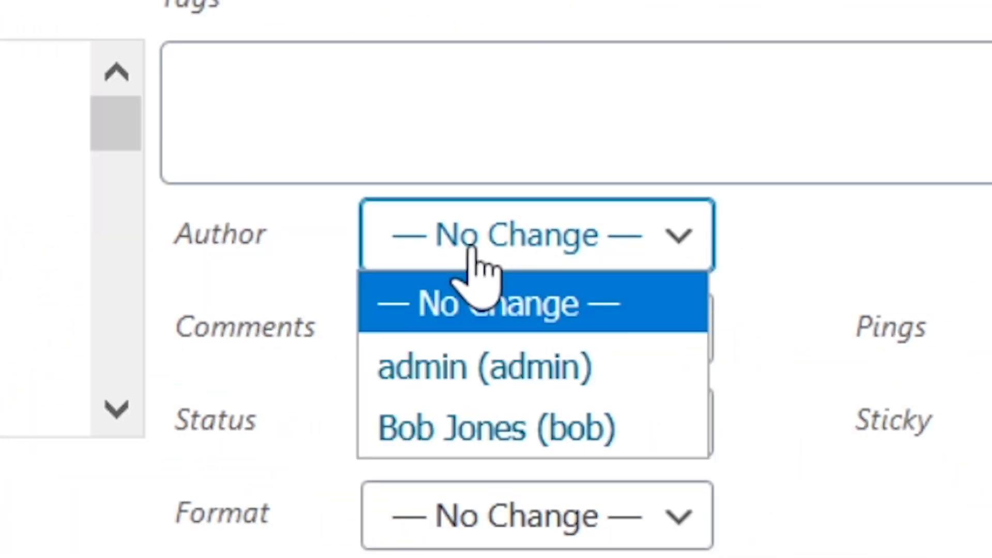
{"action": "left_click", "coordinate": [468, 421]}
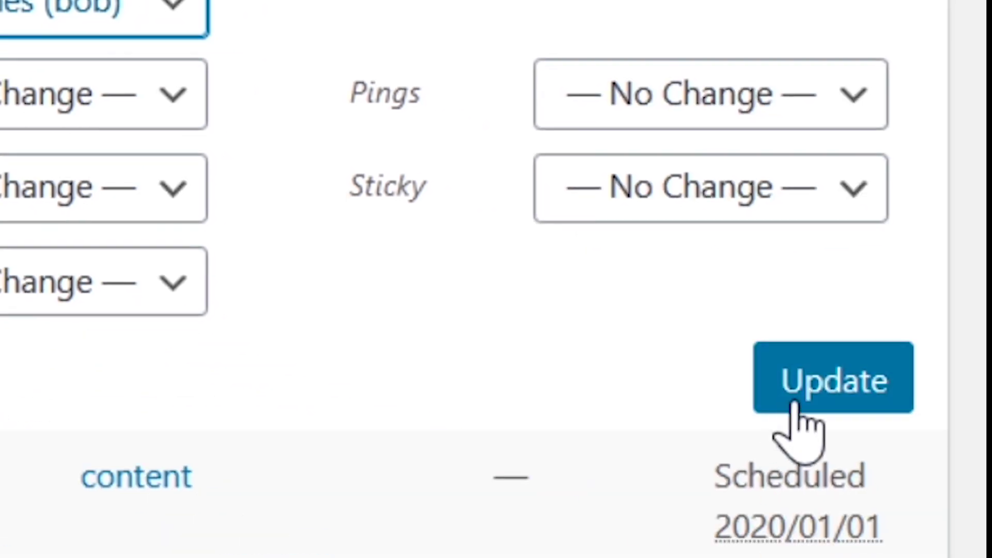
{"action": "left_click", "coordinate": [791, 403]}
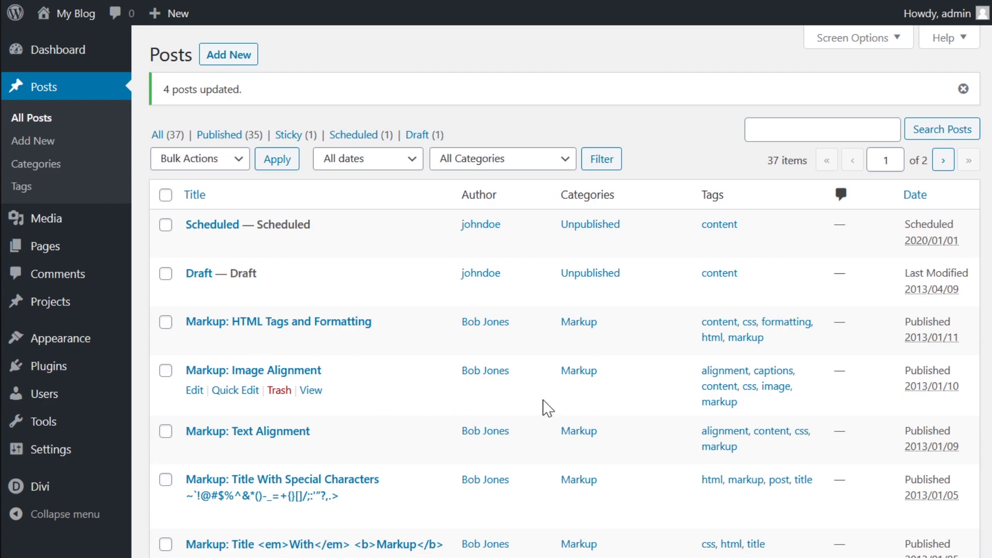
Step: Change johndoe's role from Subscriber to Author and update the user profile
{"action": "scroll", "coordinate": [547, 408], "scroll_direction": "down", "scroll_amount": 2}
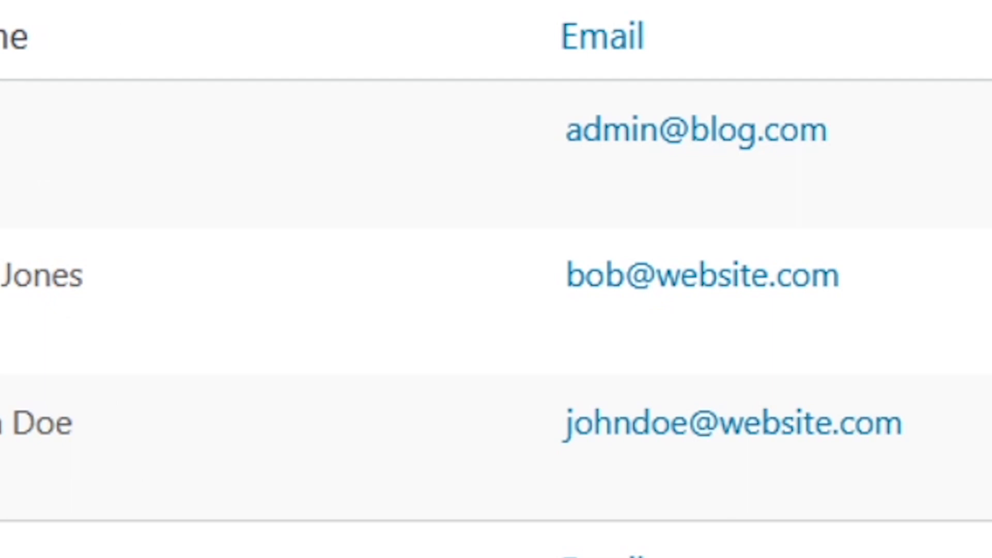
{"action": "double_click", "coordinate": [430, 421]}
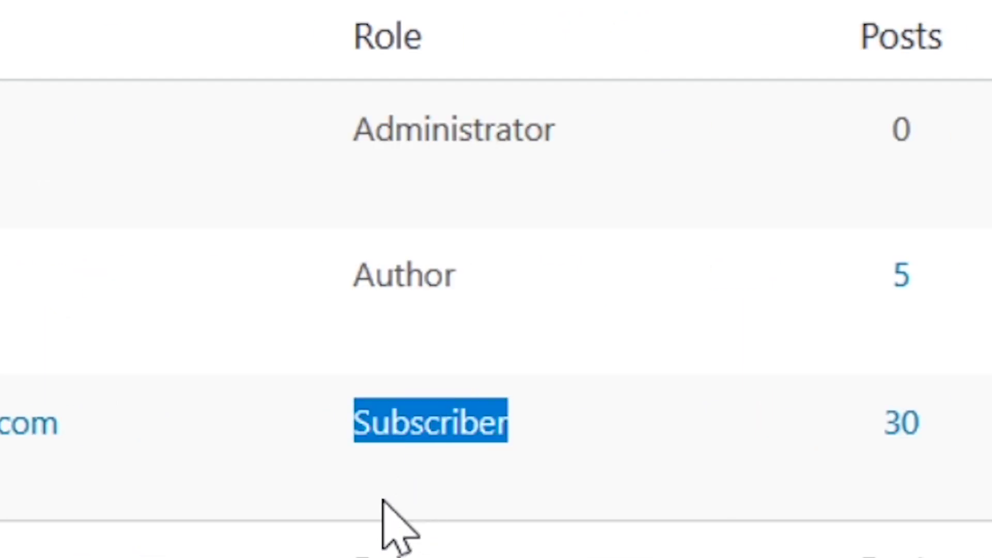
{"action": "left_click", "coordinate": [247, 470]}
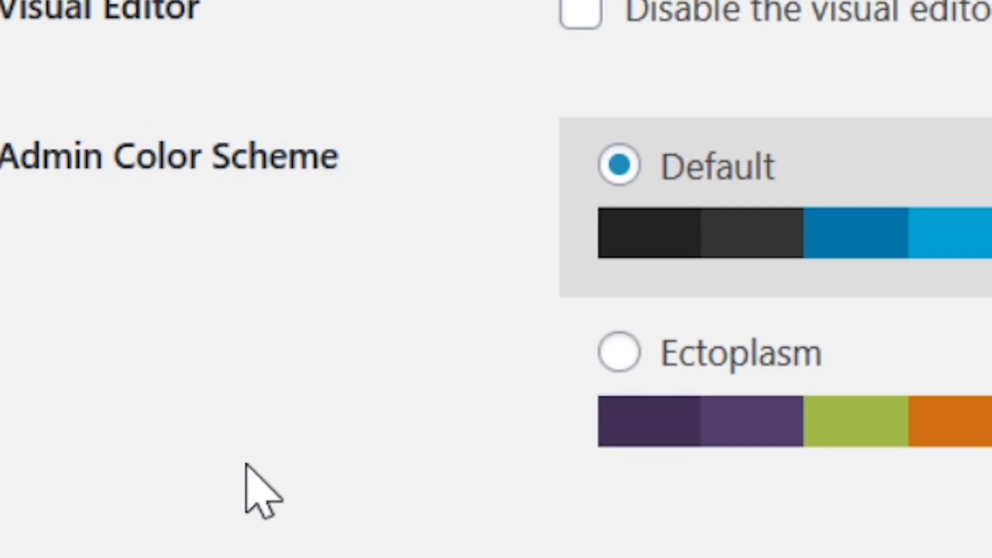
{"action": "left_click", "coordinate": [533, 199]}
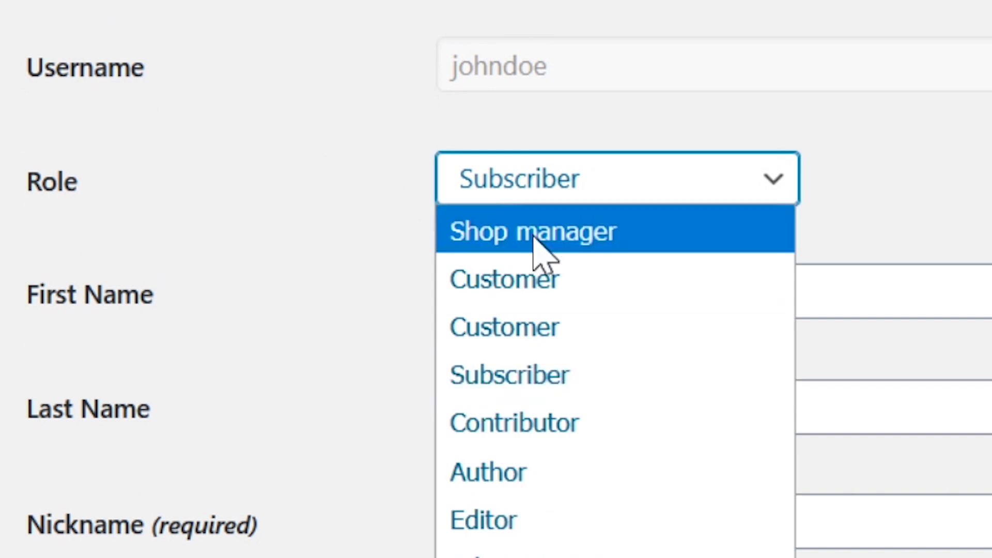
{"action": "left_click", "coordinate": [527, 472]}
{"action": "scroll", "coordinate": [310, 471], "scroll_direction": "down", "scroll_amount": 1}
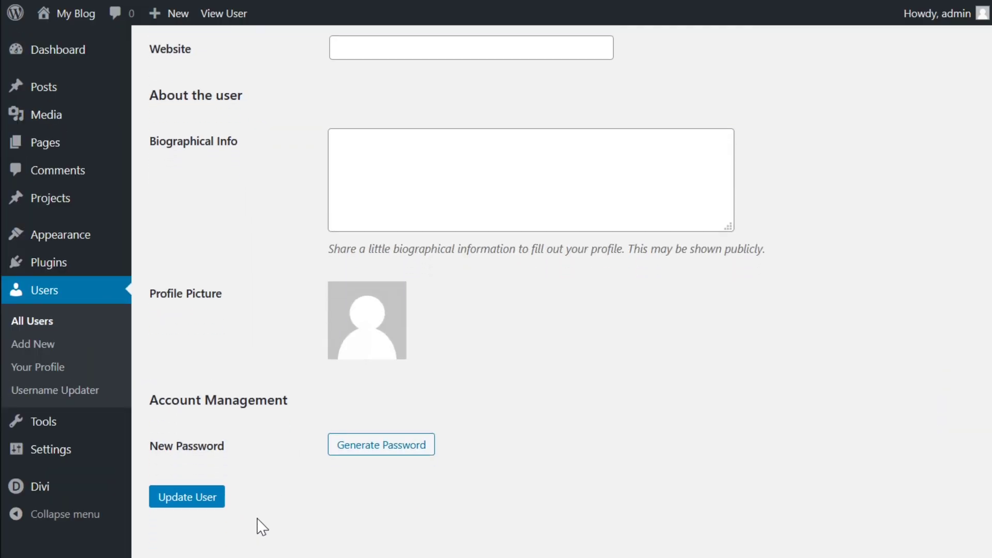
{"action": "left_click", "coordinate": [199, 502]}
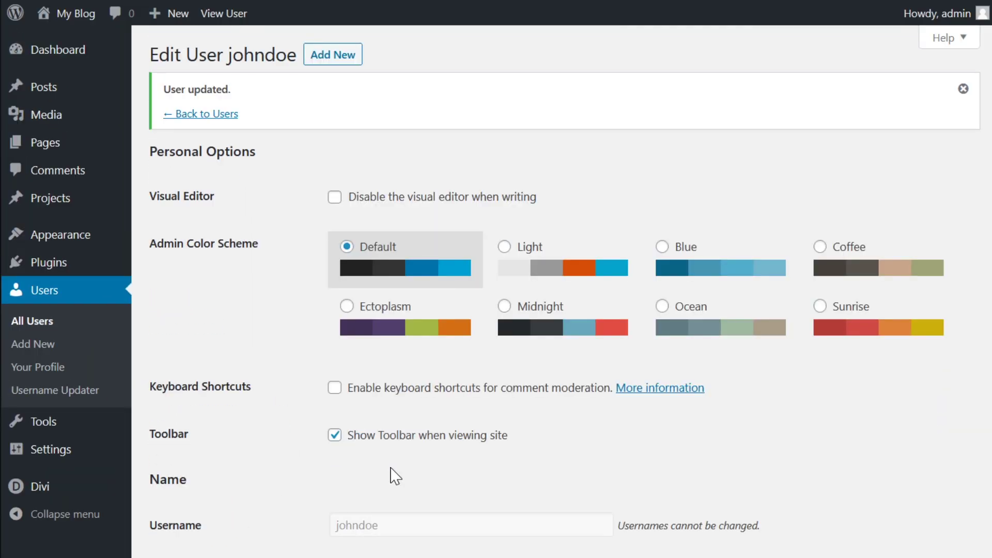